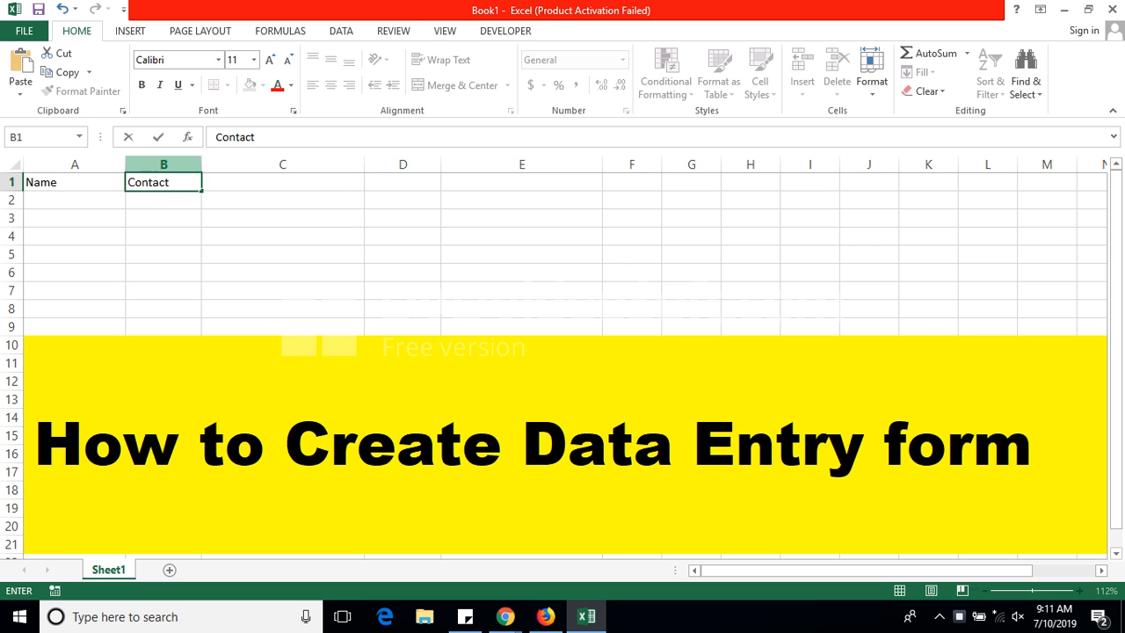
Step: Finish the header row with Email, Website and Address in C1:E1, then select A1:E1
key("Tab")
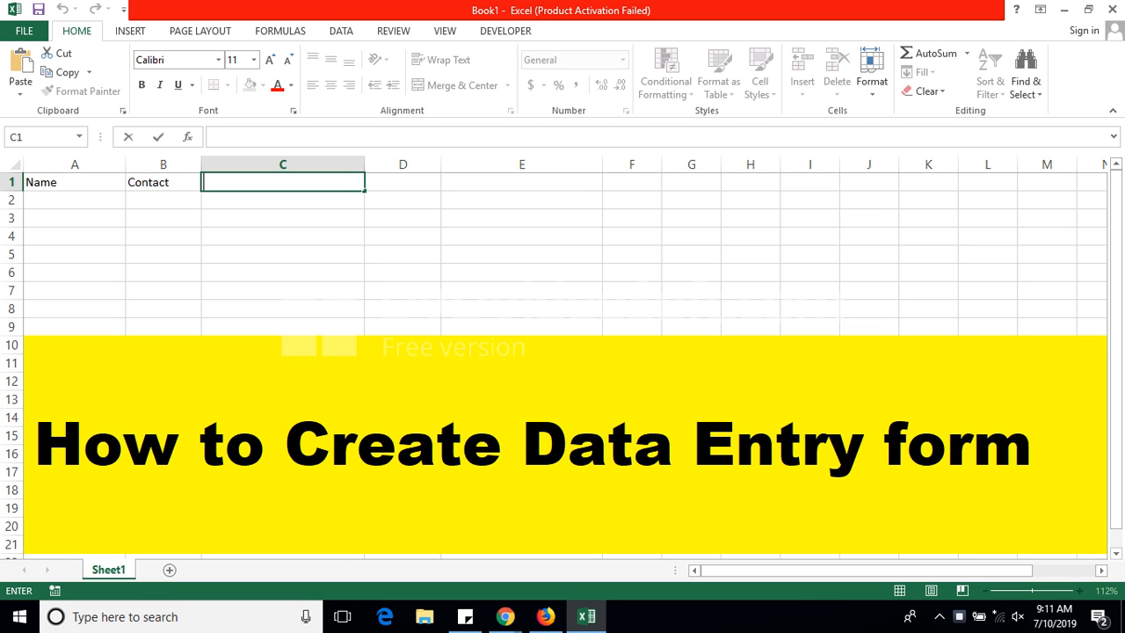
type("Email")
key("Tab")
type("We")
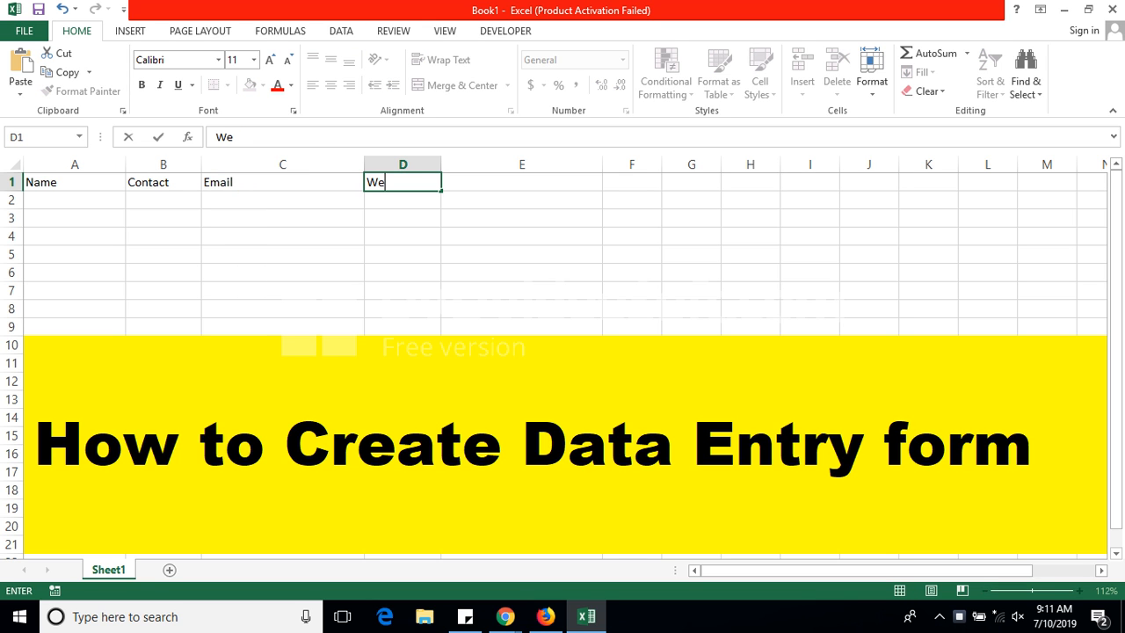
type("bsite")
key("Tab")
type("A")
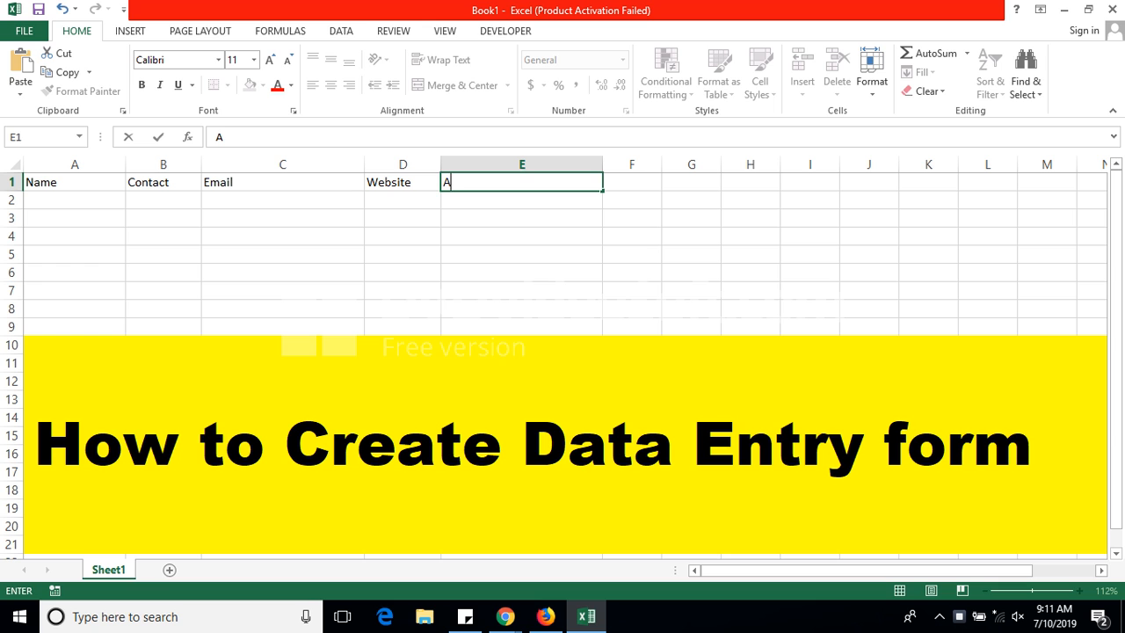
type("ddress")
left_click(522, 254)
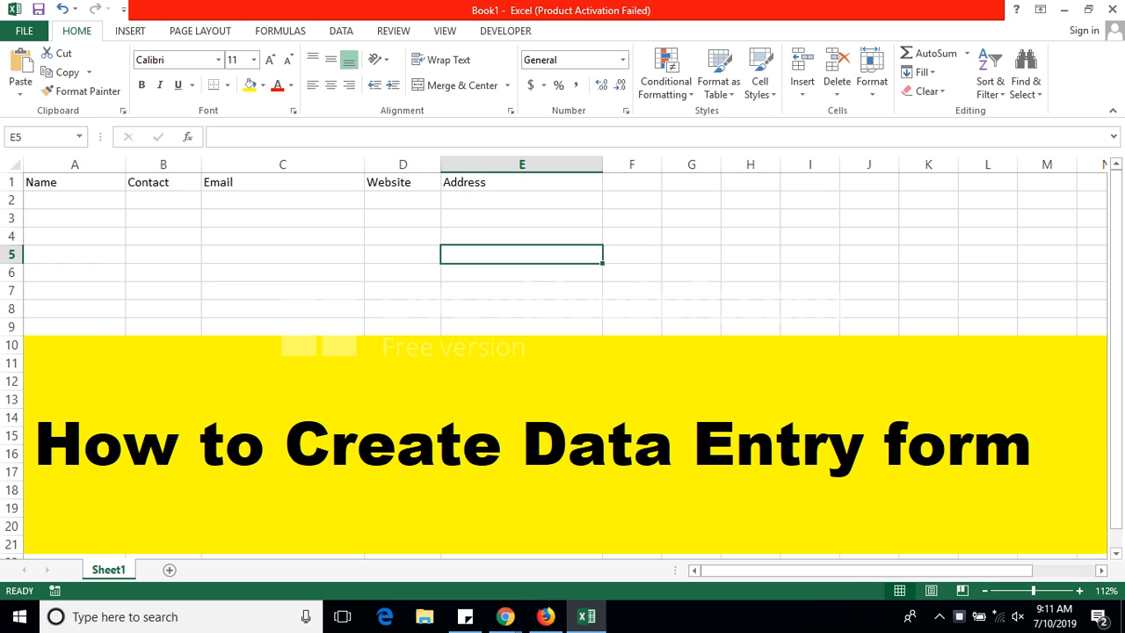
left_click_drag(53, 182, 545, 182)
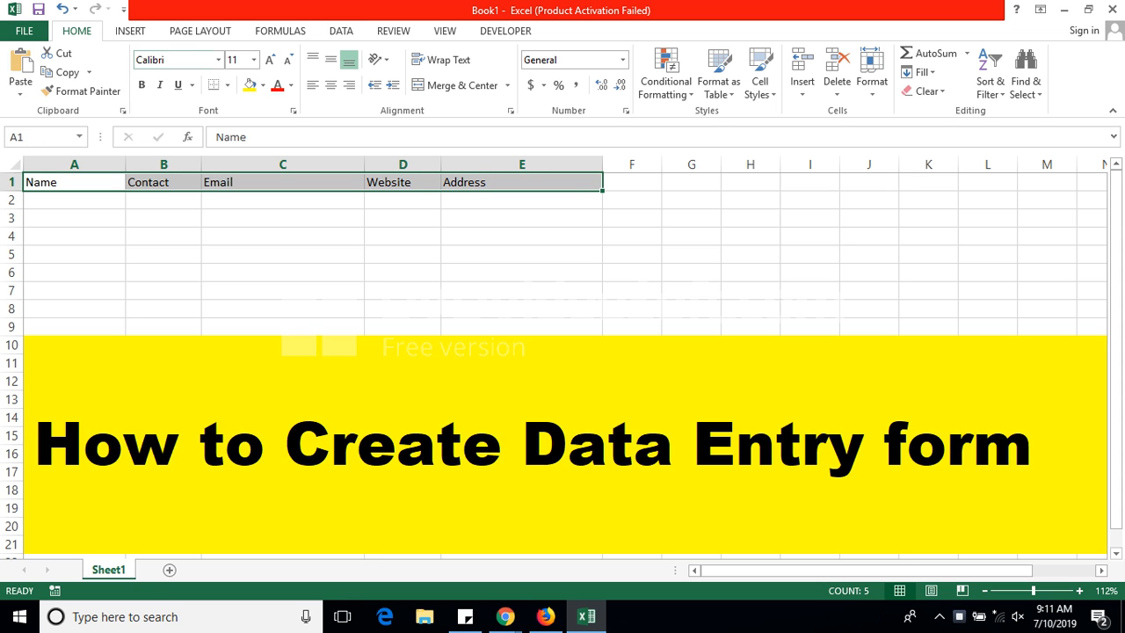
Step: Turn A1:E1 into an Excel table with 'My table has headers' checked, then go to File
left_click(130, 31)
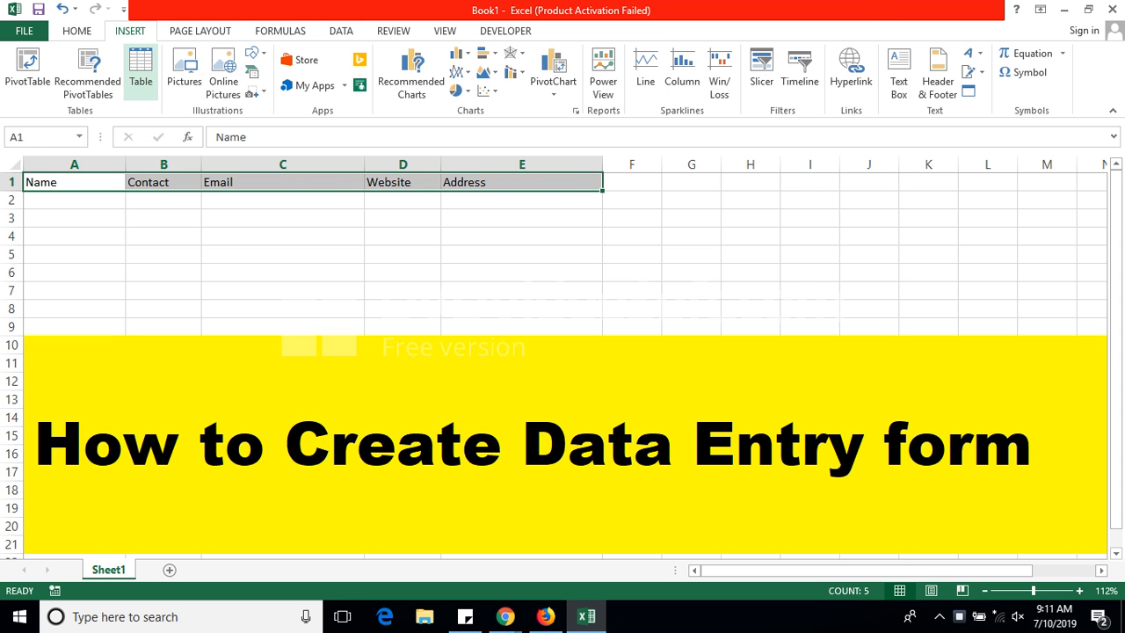
left_click(141, 71)
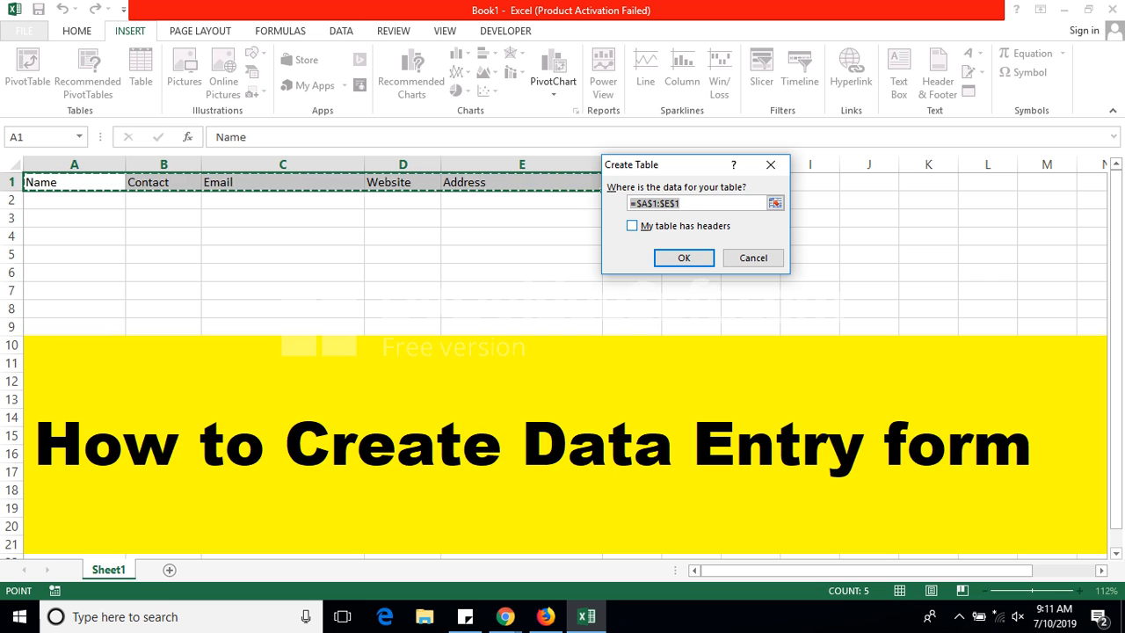
left_click(632, 226)
left_click(684, 258)
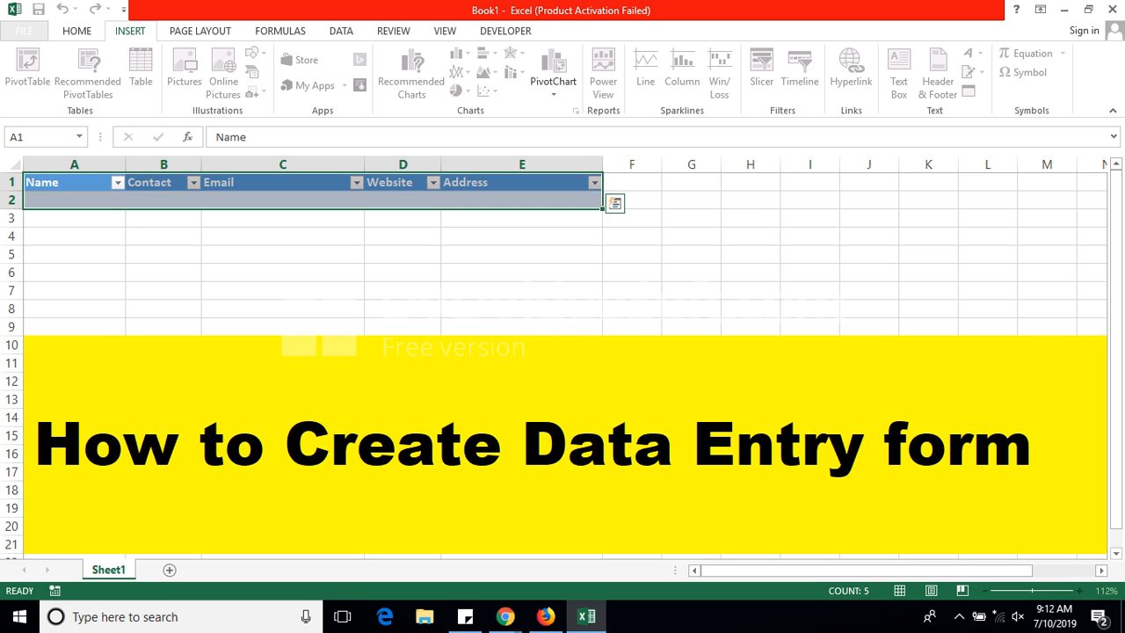
left_click(402, 273)
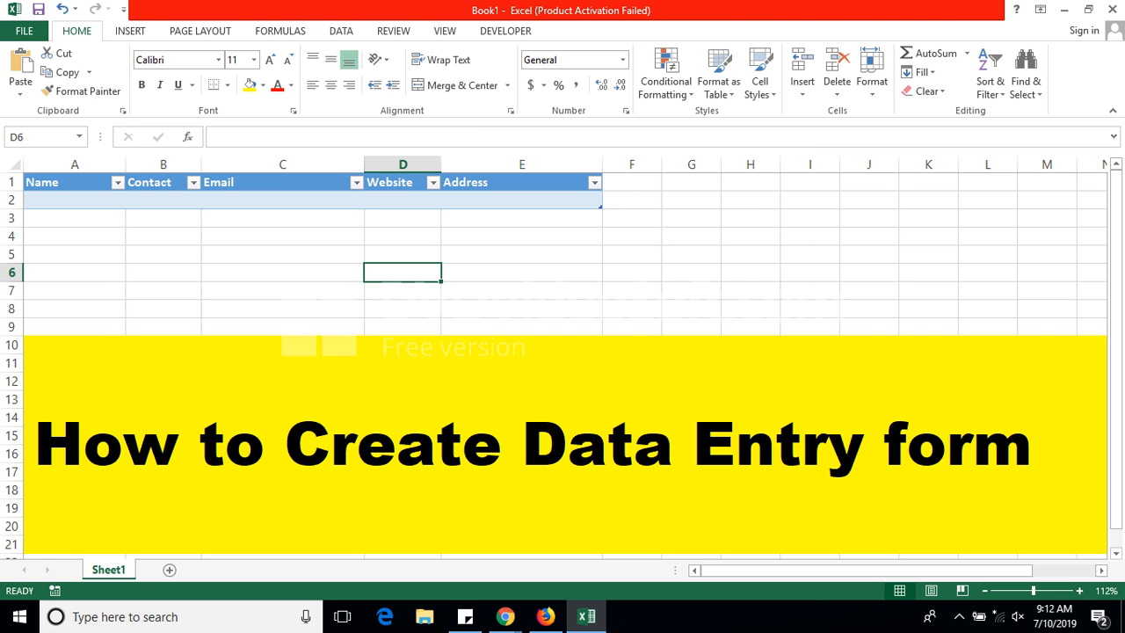
left_click(25, 31)
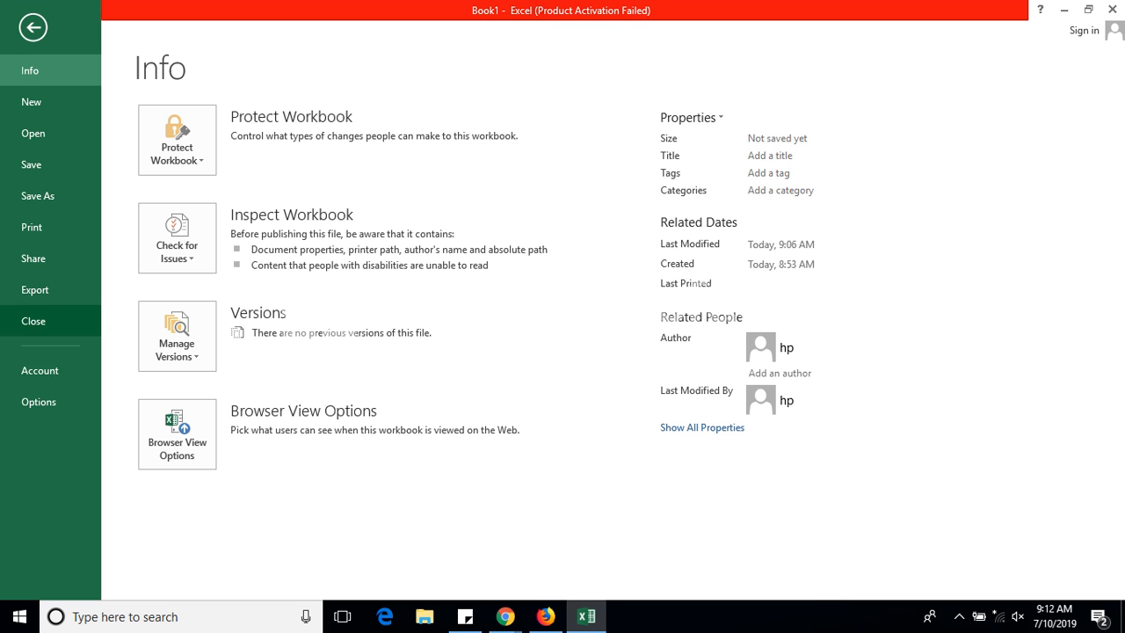
Step: In Options > Customize Ribbon, list Commands Not in the Ribbon and select Form
left_click(38, 402)
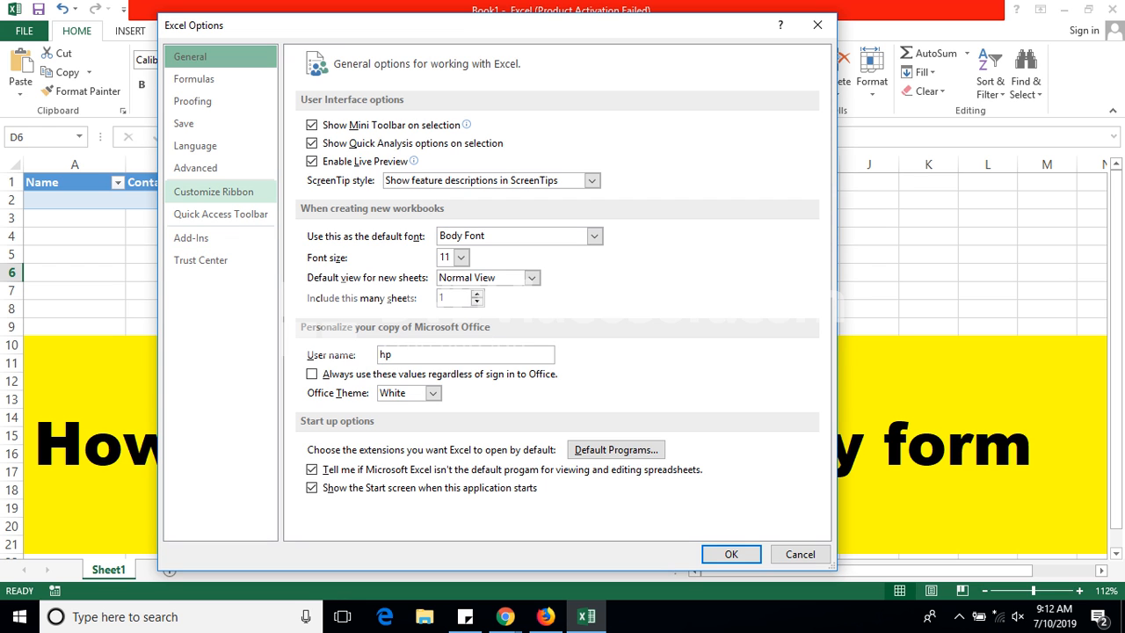
left_click(213, 192)
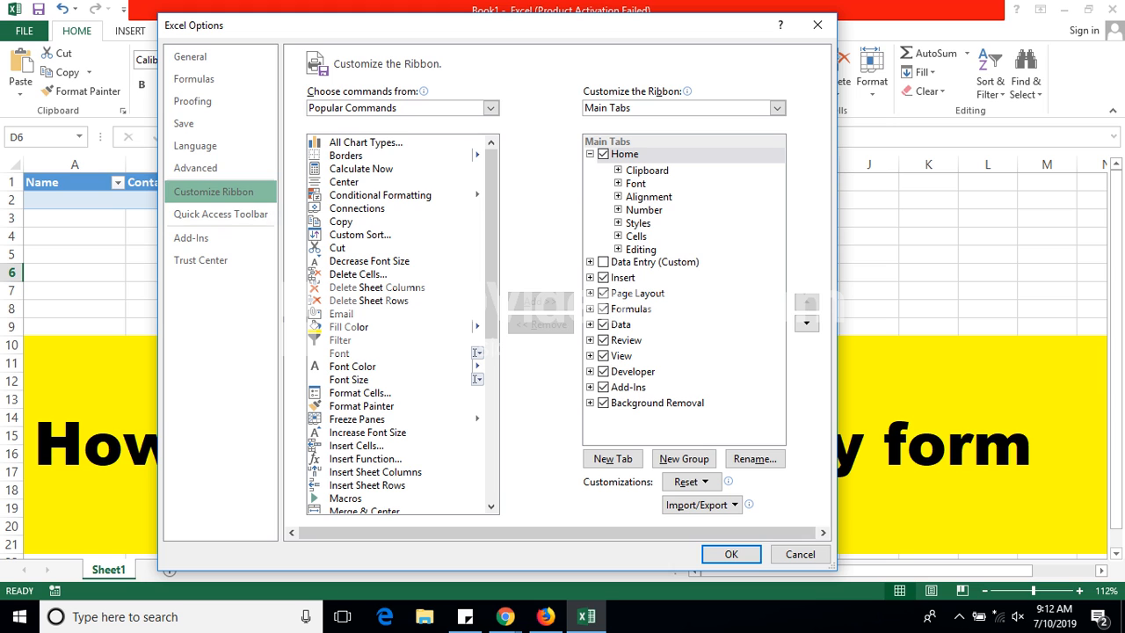
left_click(491, 107)
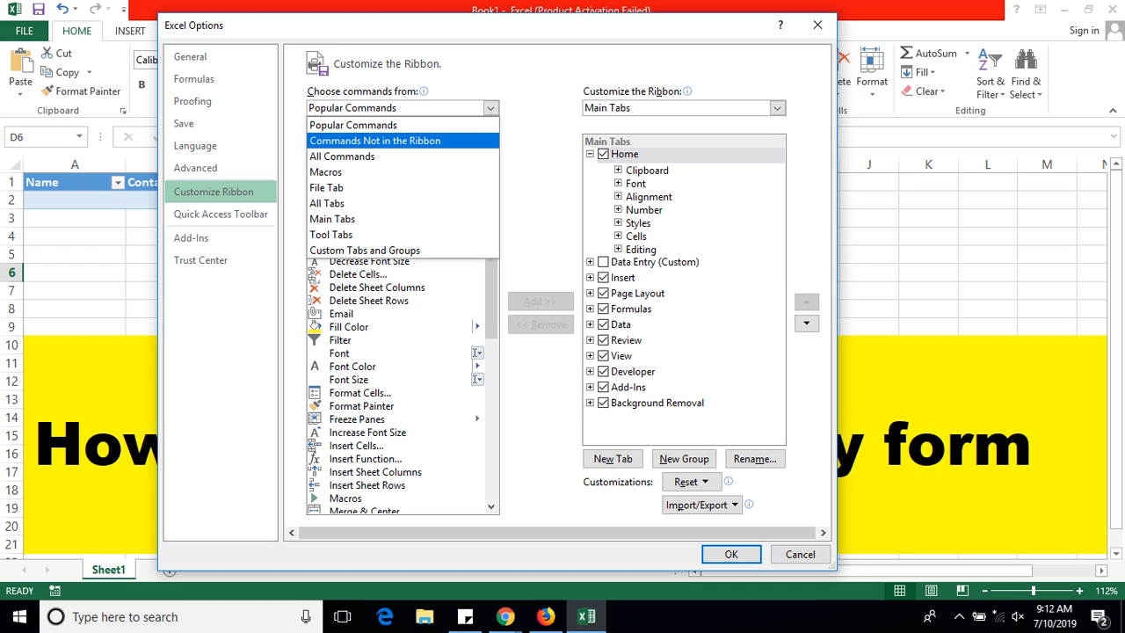
key("Escape")
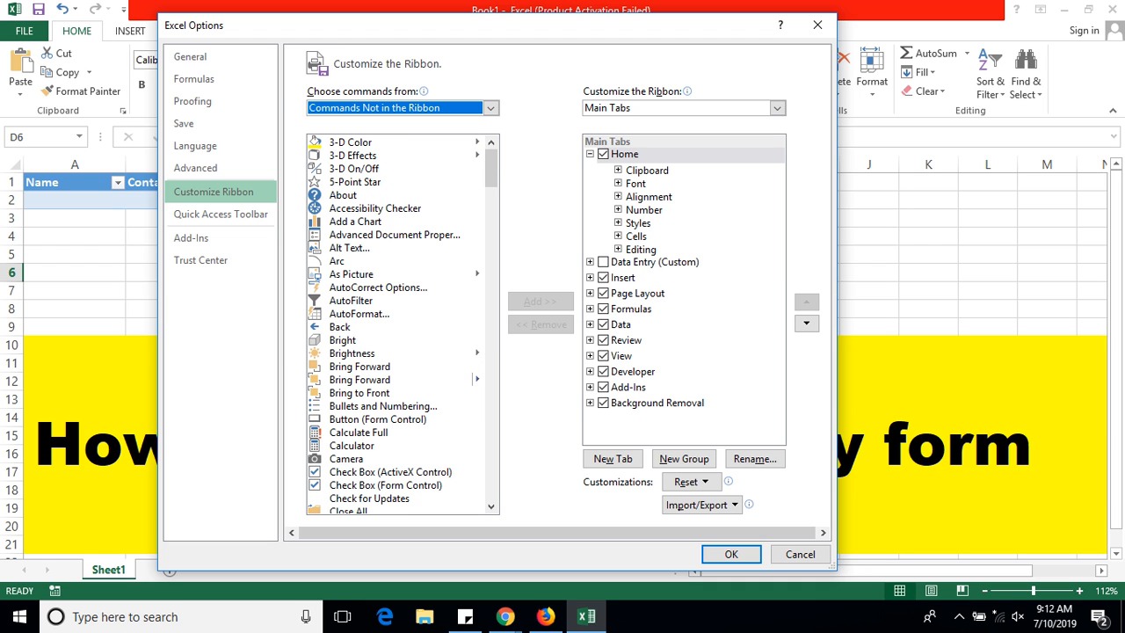
left_click_drag(491, 169, 491, 274)
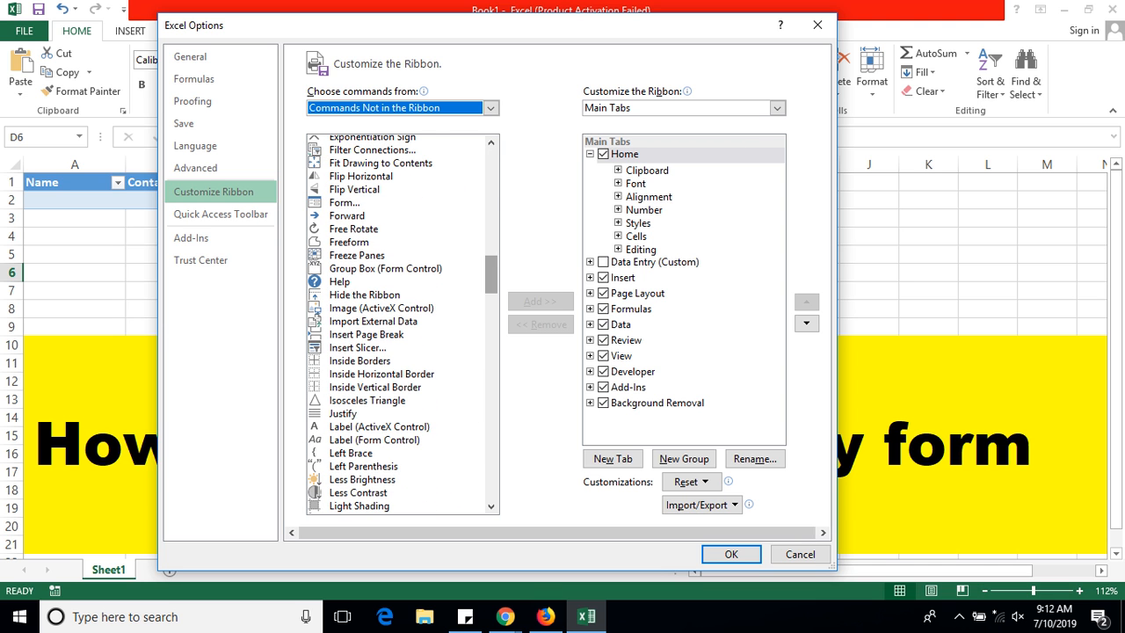
left_click(344, 203)
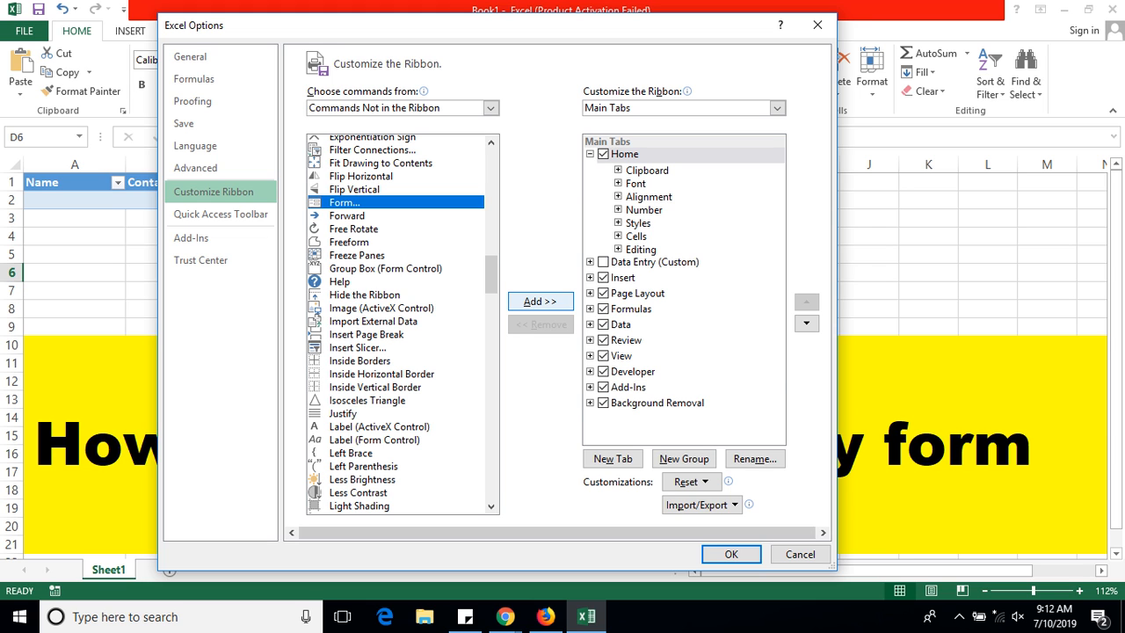
Step: Create a new custom tab and group, and add the Form command to that group
left_click(540, 300)
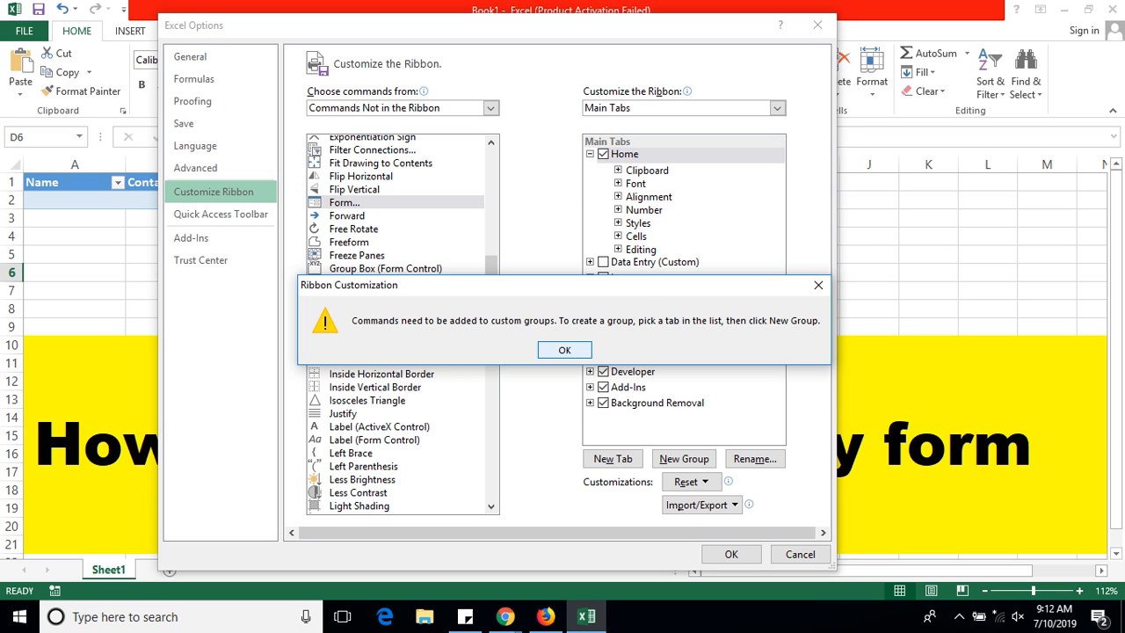
key("Return")
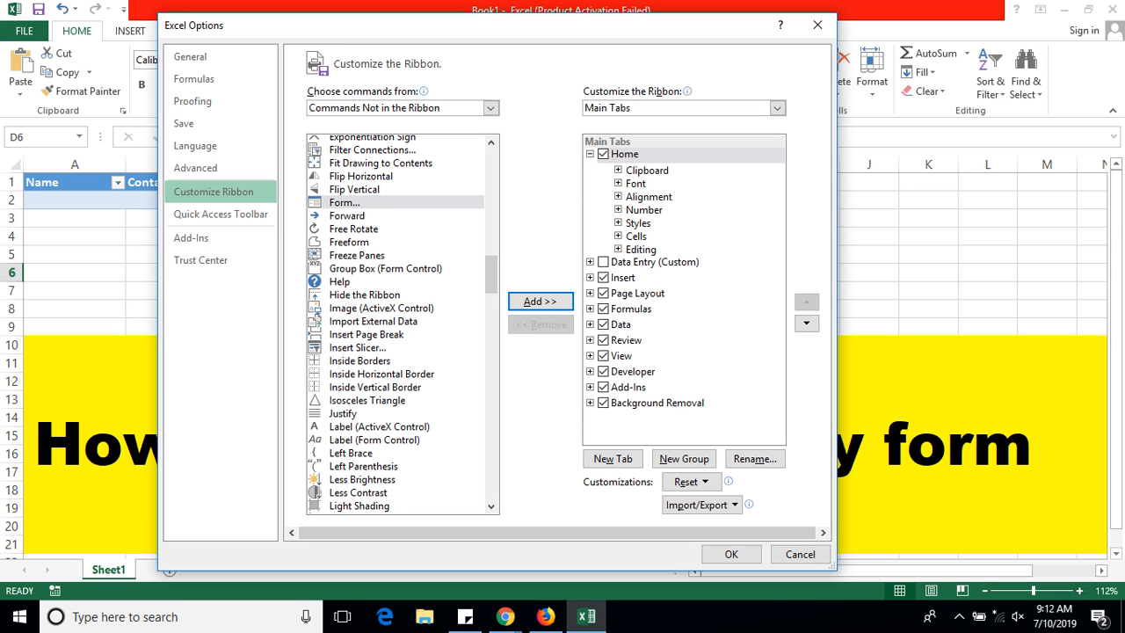
left_click(612, 458)
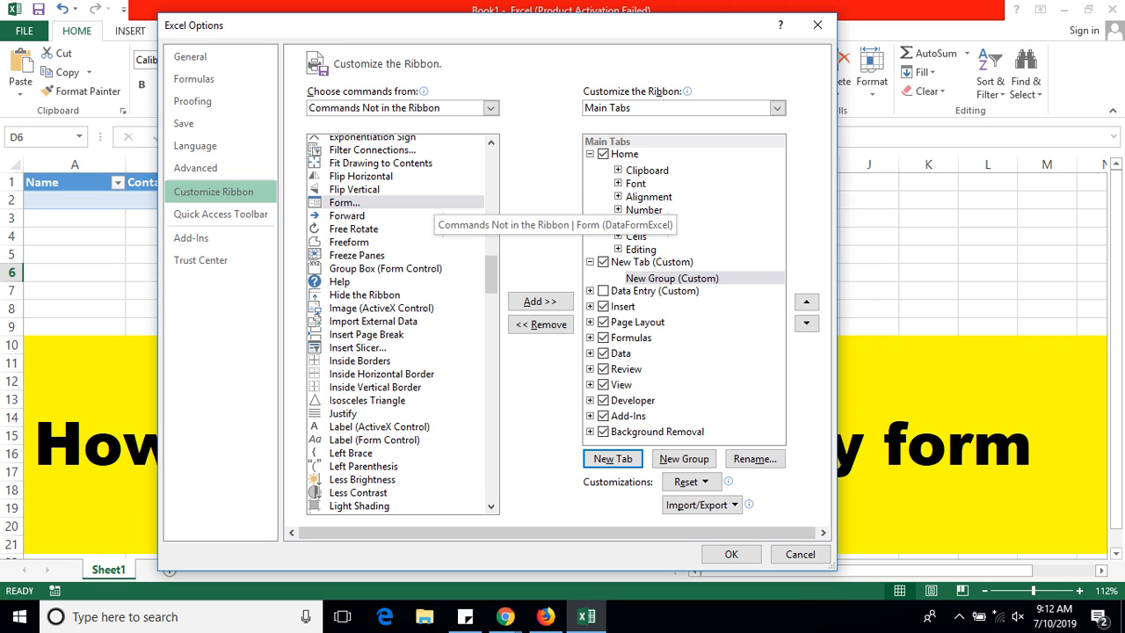
left_click(431, 202)
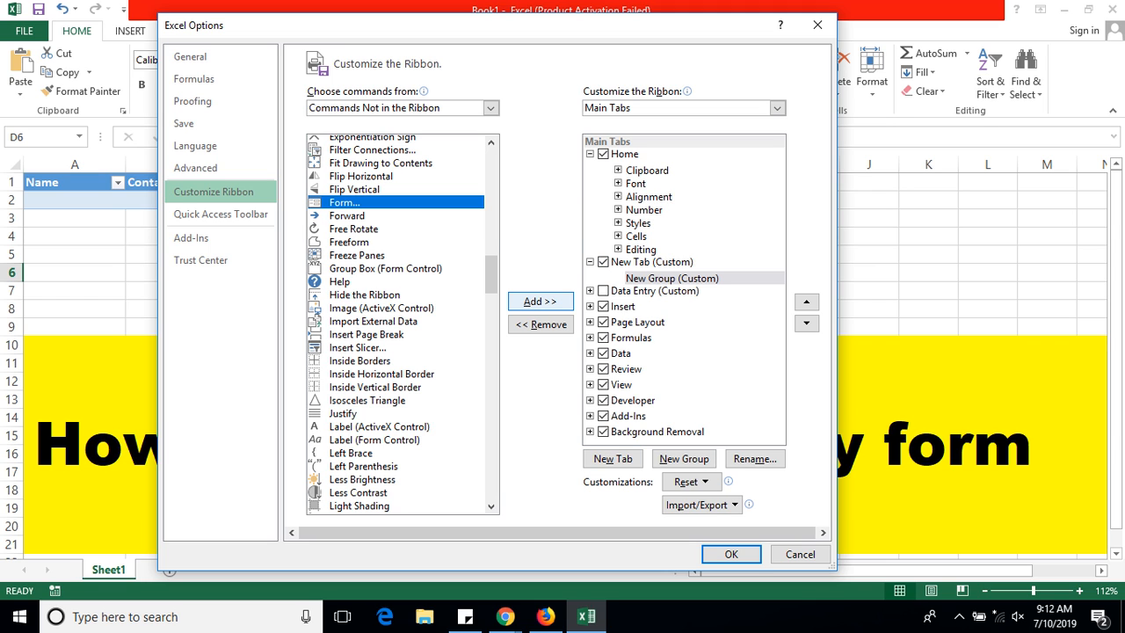
left_click(540, 301)
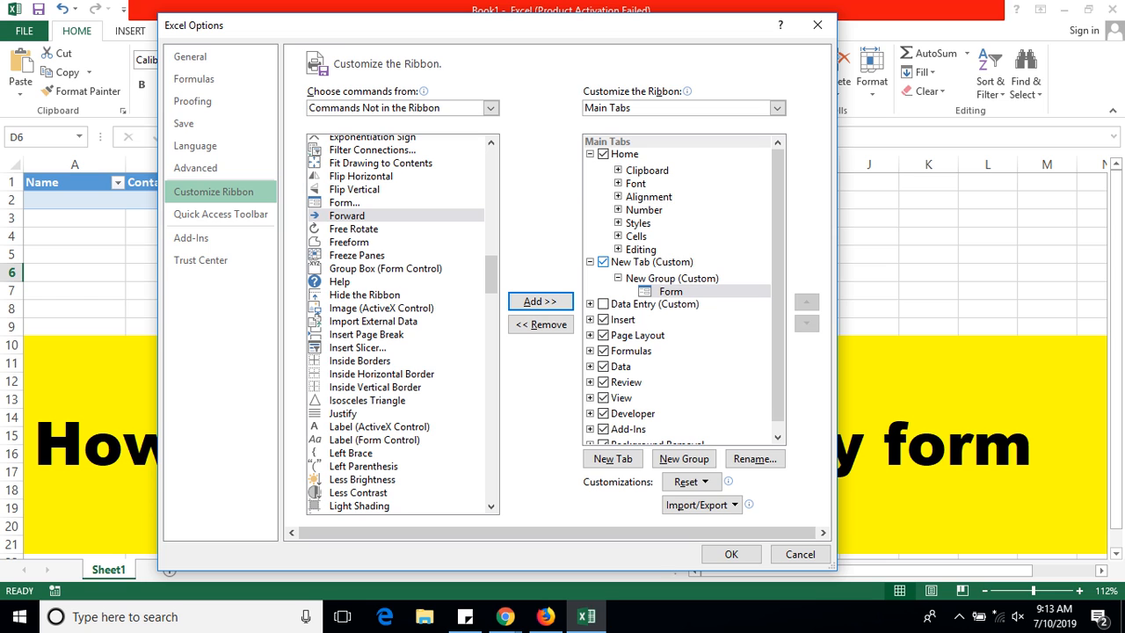
left_click(651, 263)
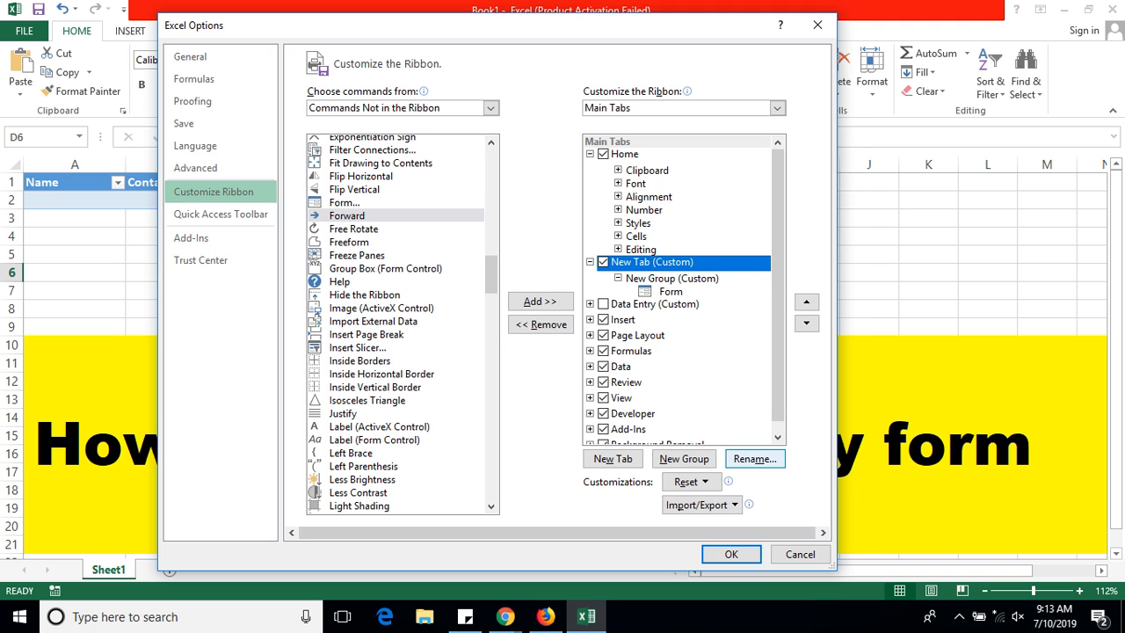
Step: Rename the new custom tab to 'Data Entry'
left_click(754, 458)
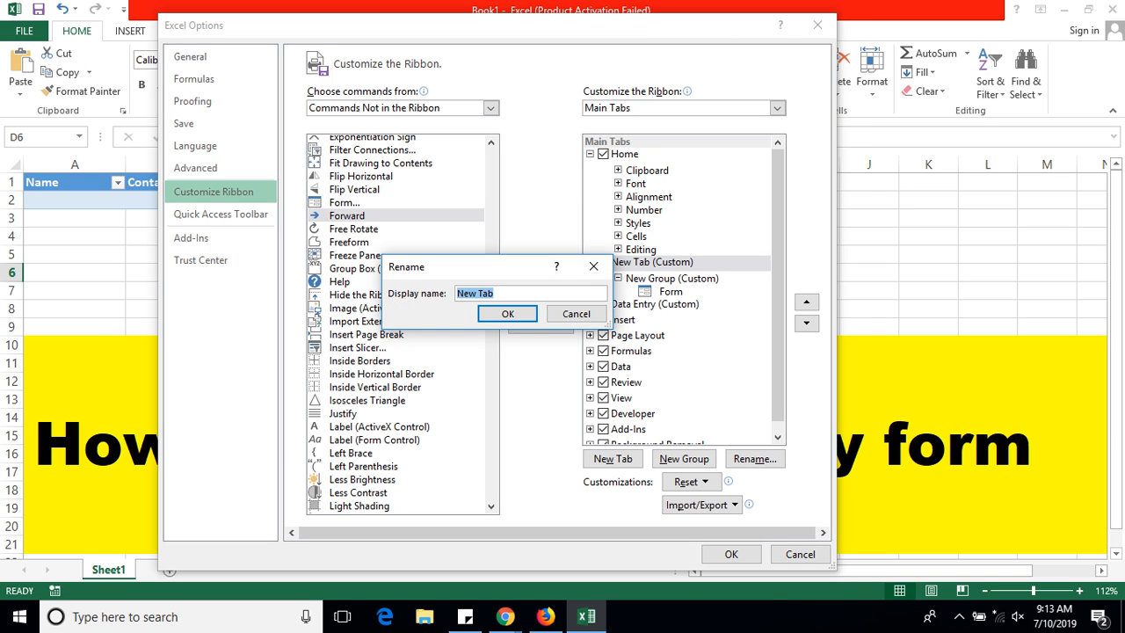
key("BackSpace")
type("Data Entry fo")
key("BackSpace")
key("BackSpace")
key("BackSpace")
key("BackSpace")
type("i")
key("BackSpace")
type("y")
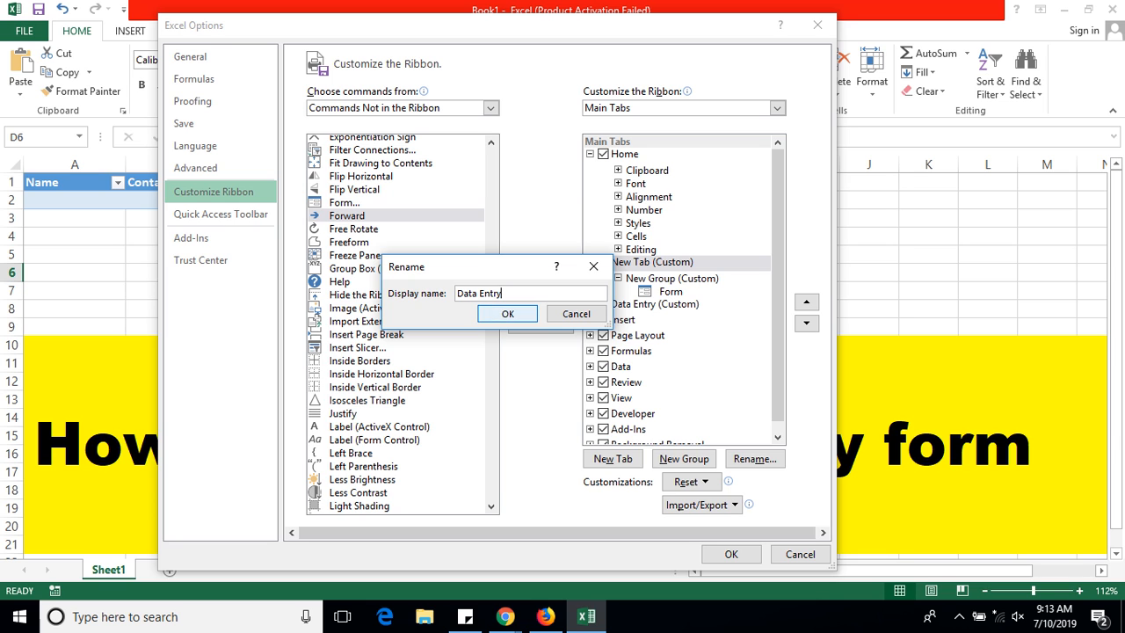
key("Return")
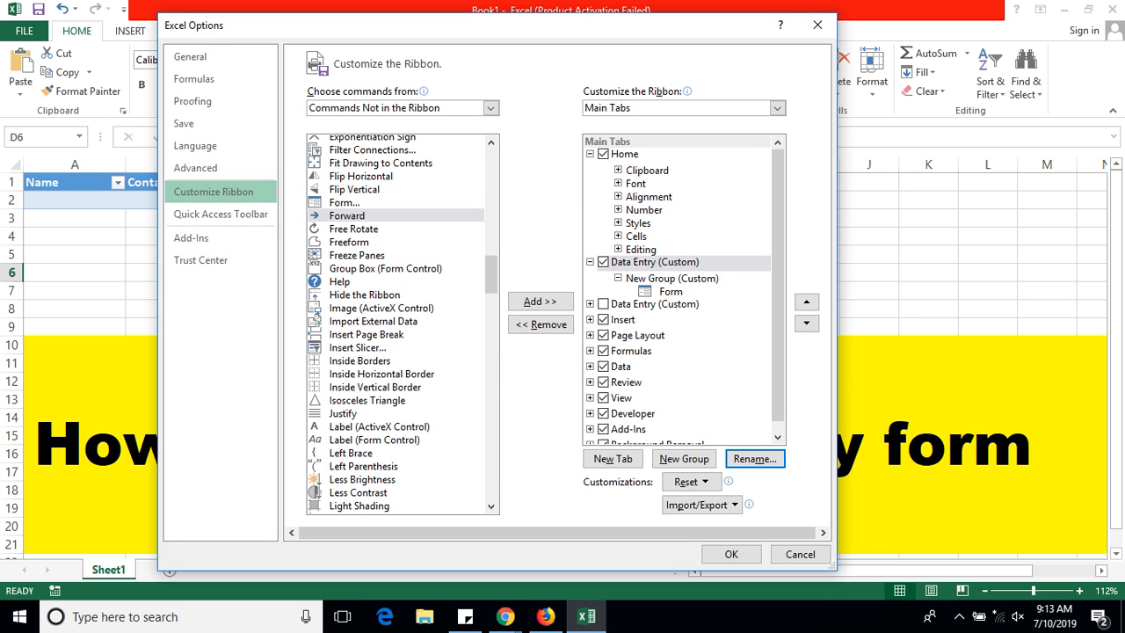
Step: Select Form in the custom group and save the ribbon changes with OK
left_click(655, 291)
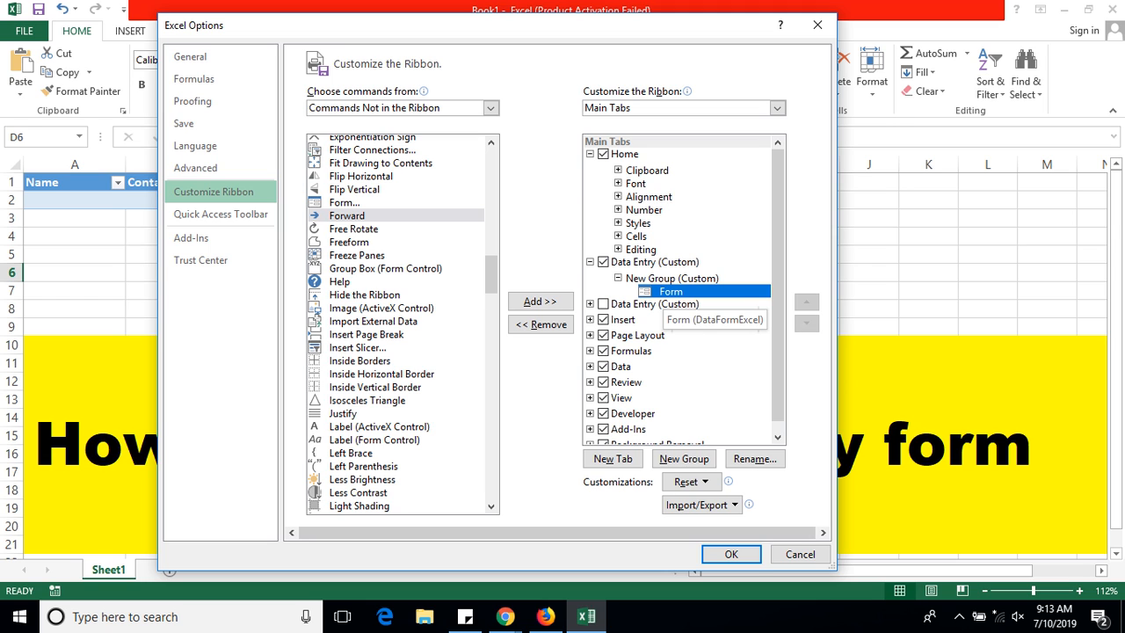
right_click(663, 290)
left_click(660, 291)
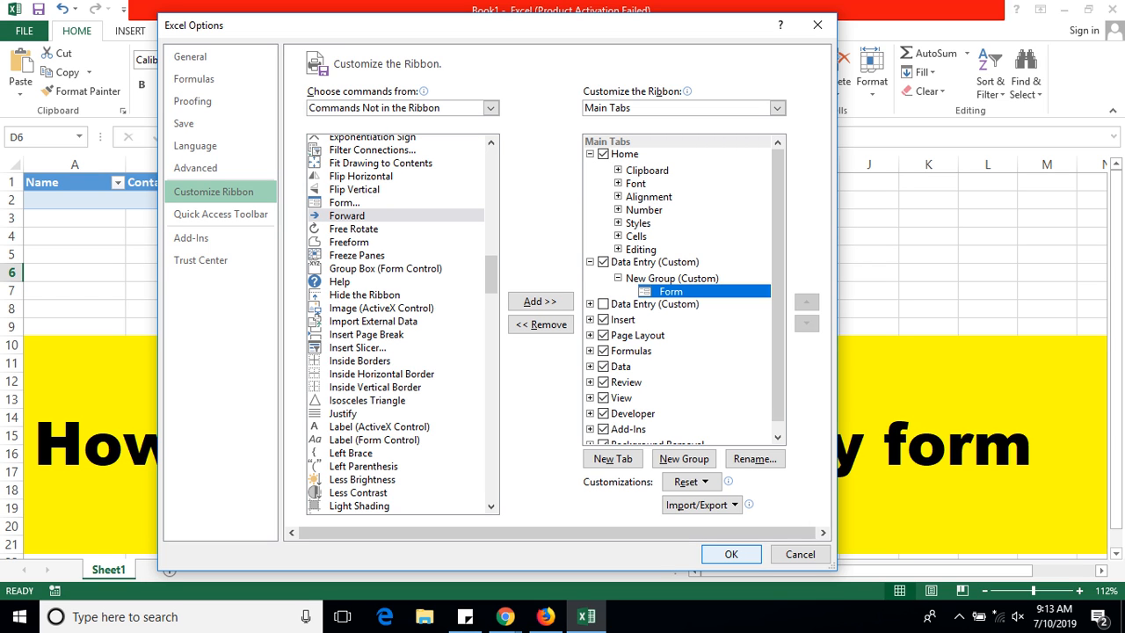
left_click(730, 554)
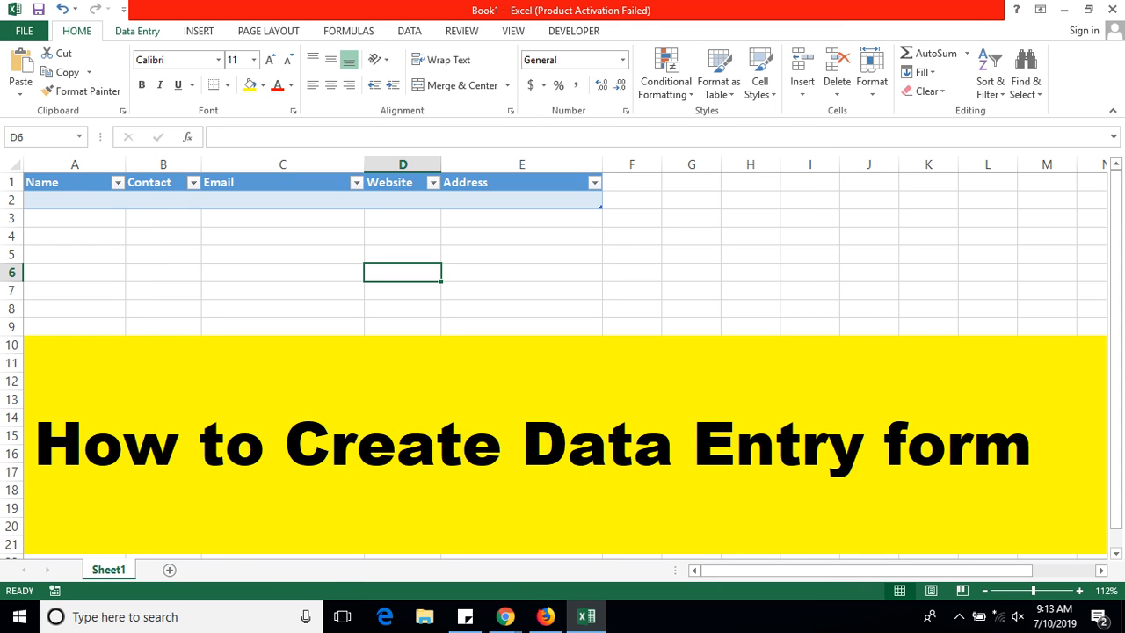
Step: Try Form from the Data Entry tab and dismiss the error it raises
left_click(137, 32)
left_click(26, 72)
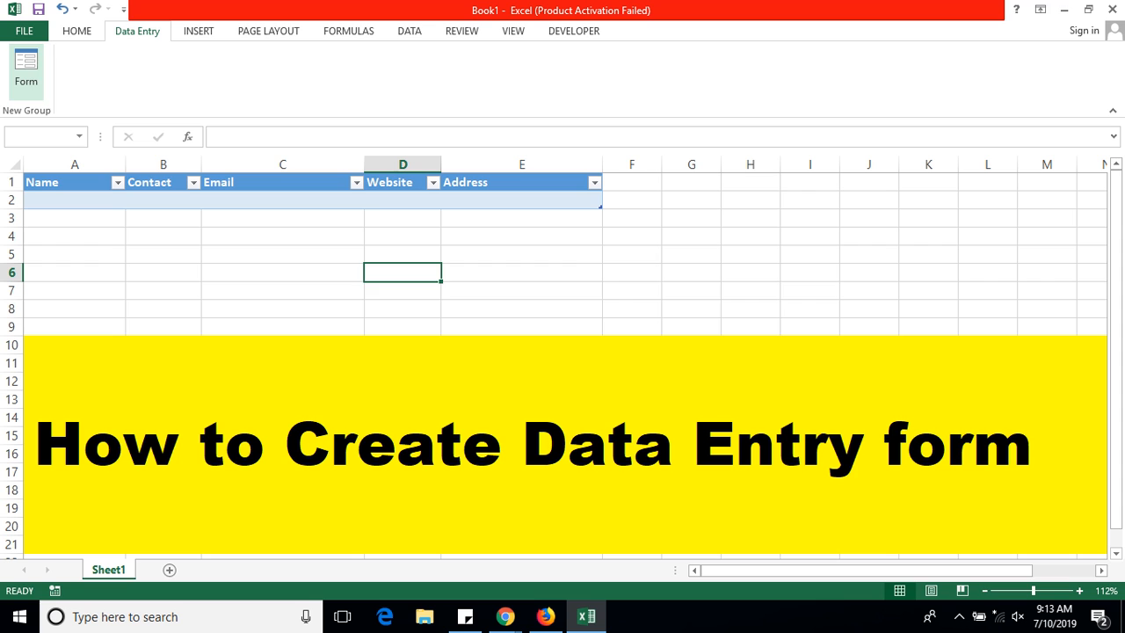
left_click(565, 350)
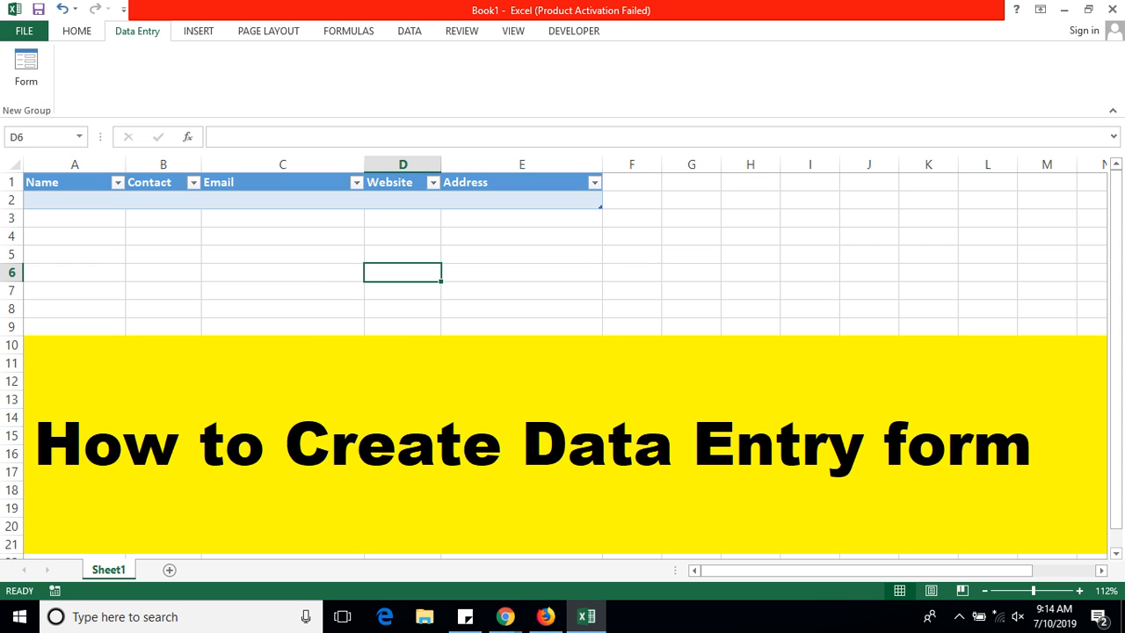
Step: Select A1:E2 of the table and open the data entry form
left_click_drag(75, 182, 523, 183)
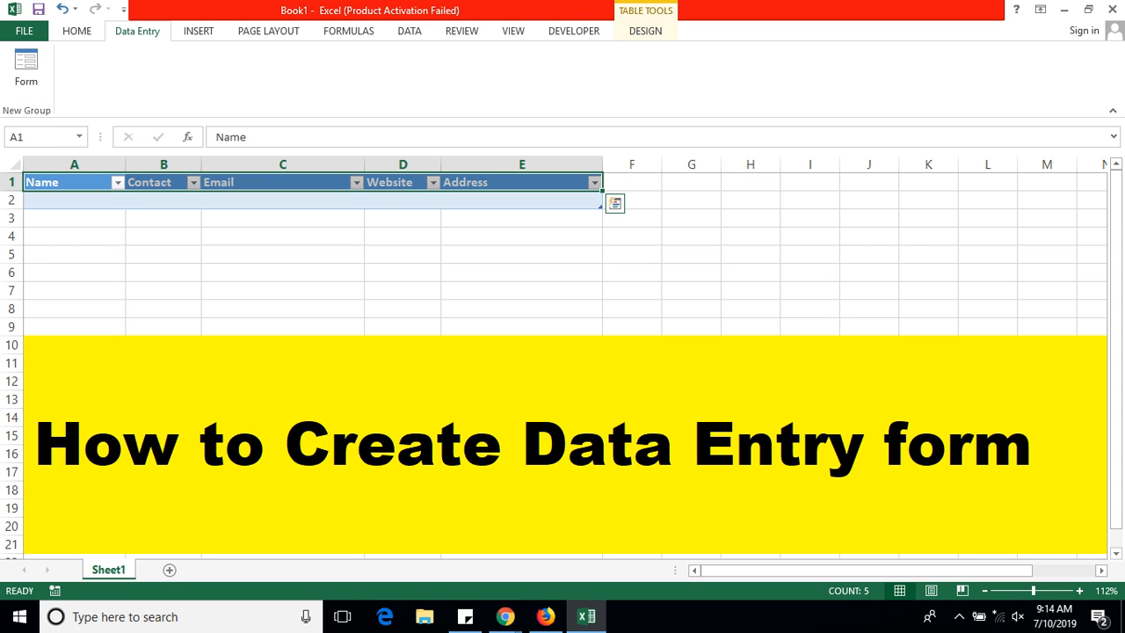
left_click(75, 182)
left_click_drag(75, 183, 522, 201)
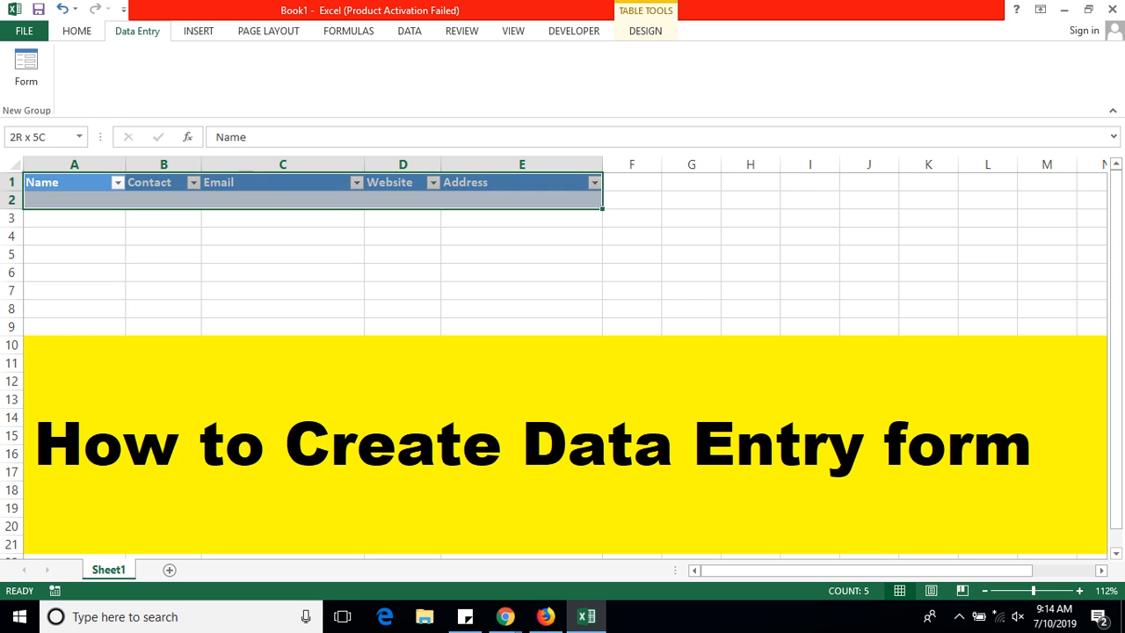
left_click(26, 66)
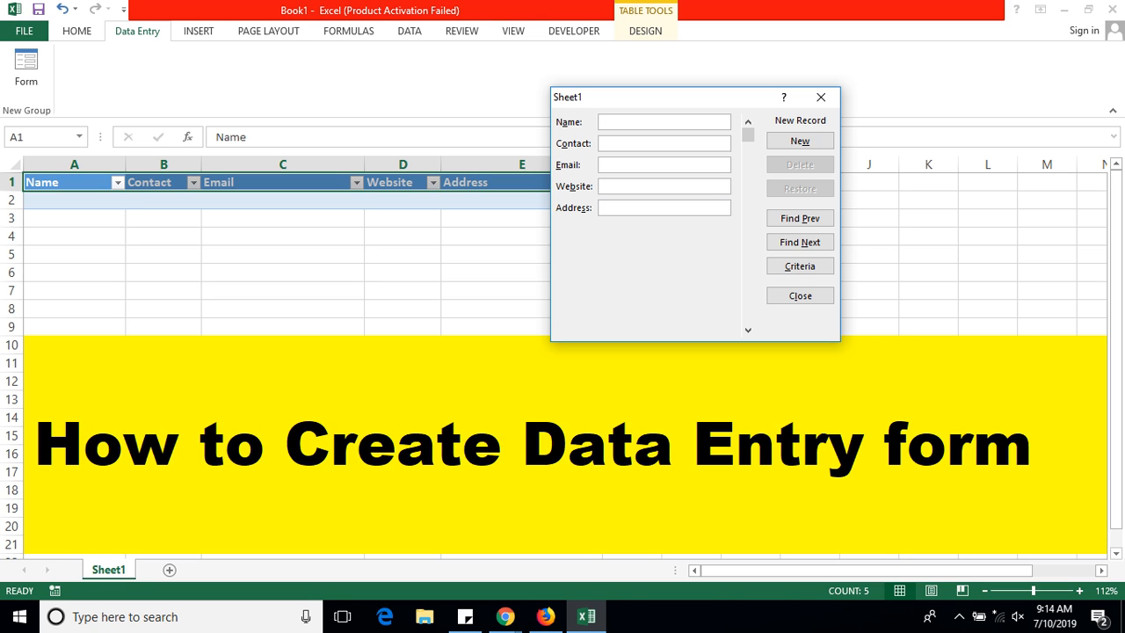
Step: Enter SystemWebTech as the Name and type the phone number into Contact
type("Sys")
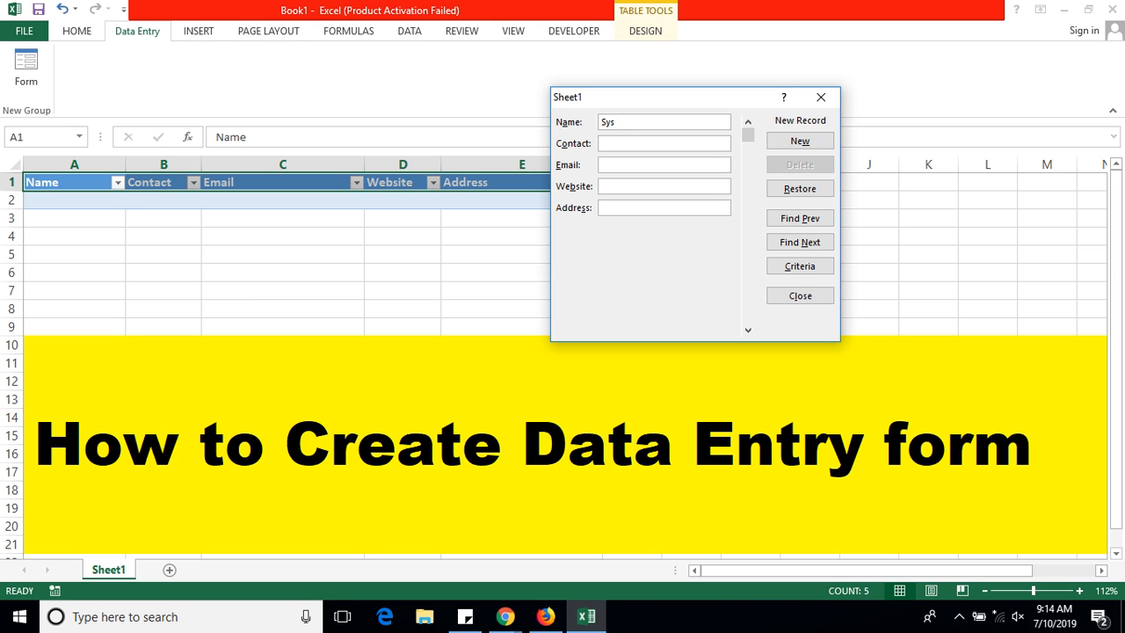
type("temWebT")
type("ech")
left_click(603, 143)
type("97180XXXX")
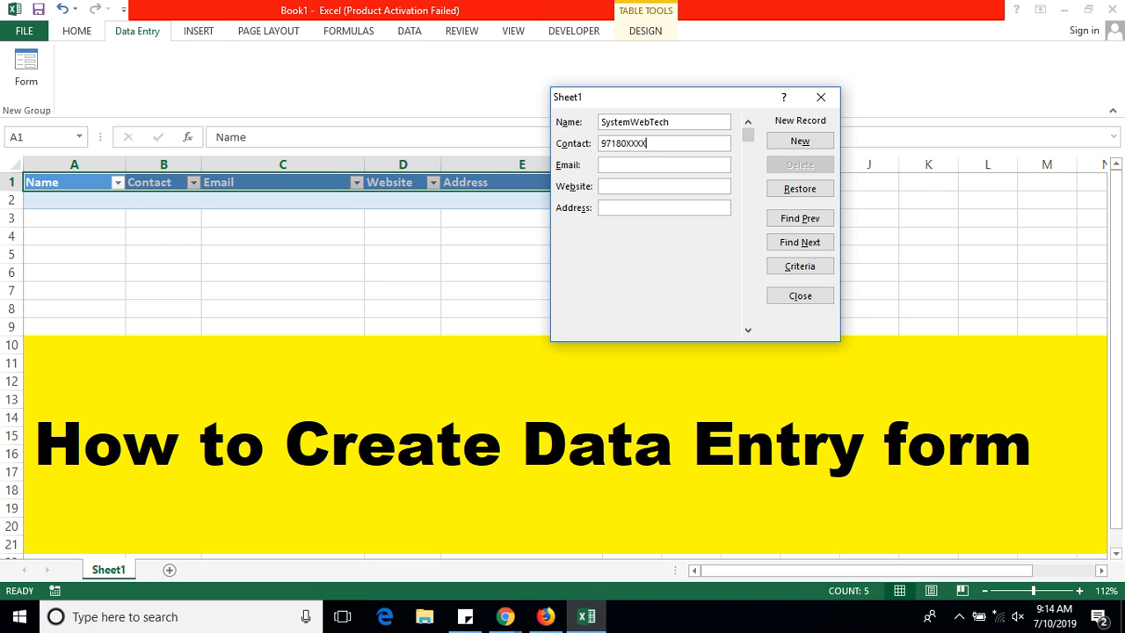
type("99")
Step: Change the contact number's last digit to 9, then fill in the email, website and address
left_click(654, 144)
key("BackSpace")
type("9")
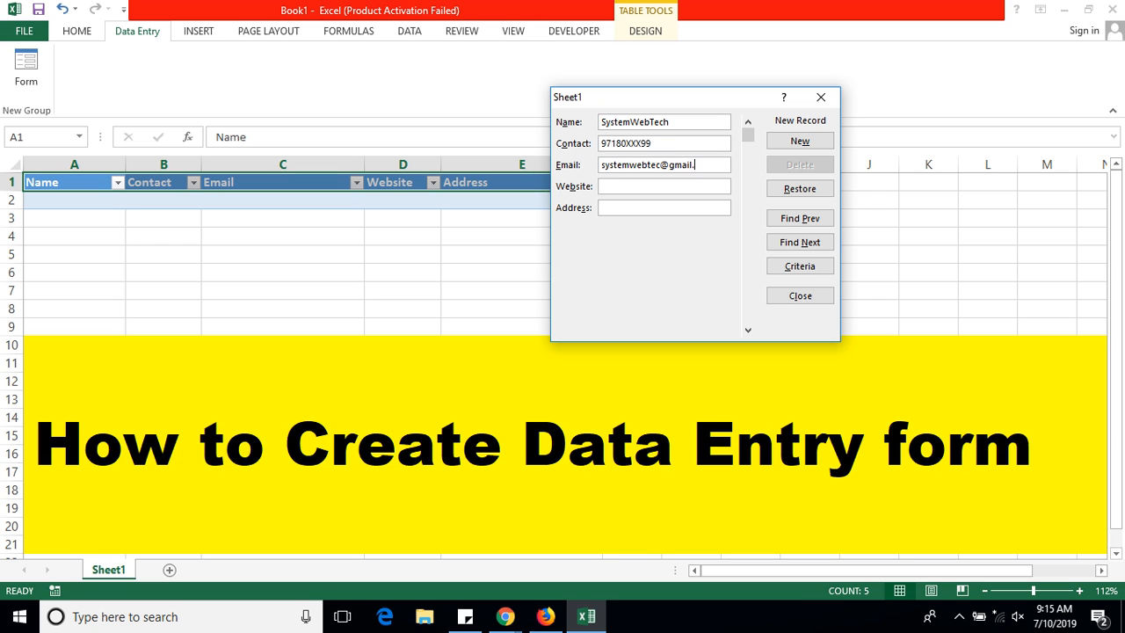
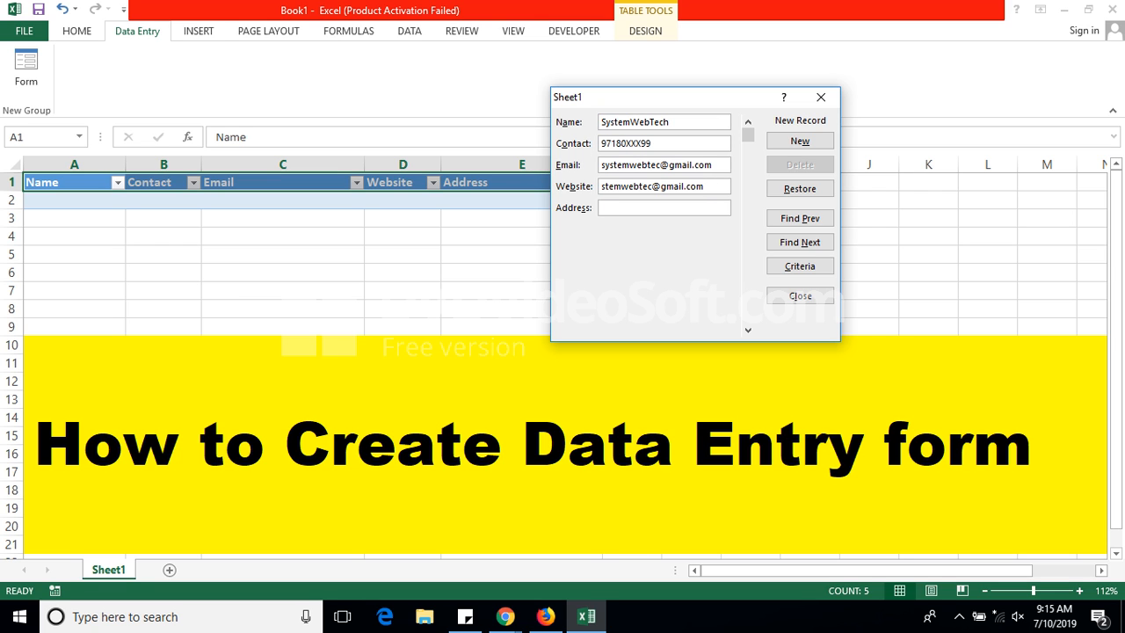
type("ABC, County Villa , 201711")
Step: Save the SystemWebTech record and start a new ABC record with its contact number
left_click(800, 141)
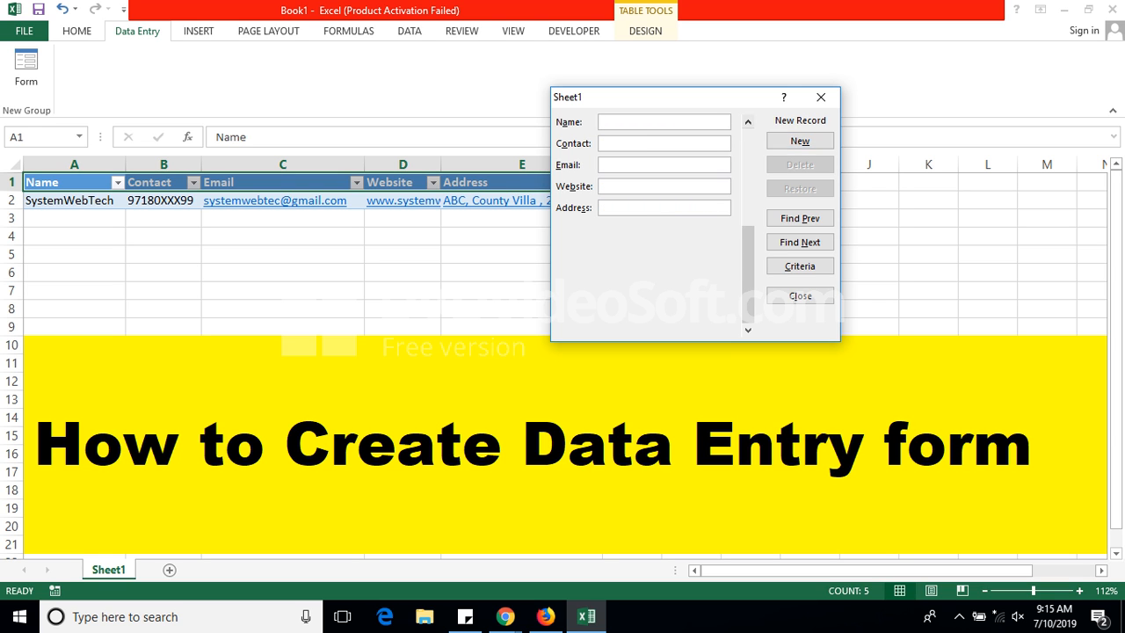
left_click_drag(690, 97, 807, 89)
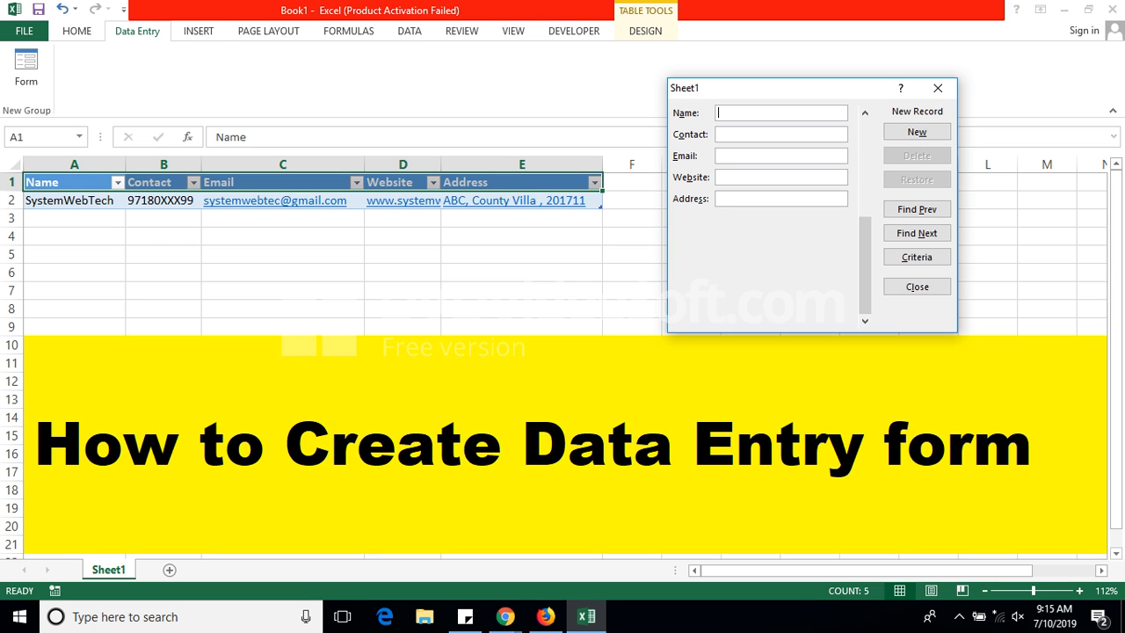
type("ABC")
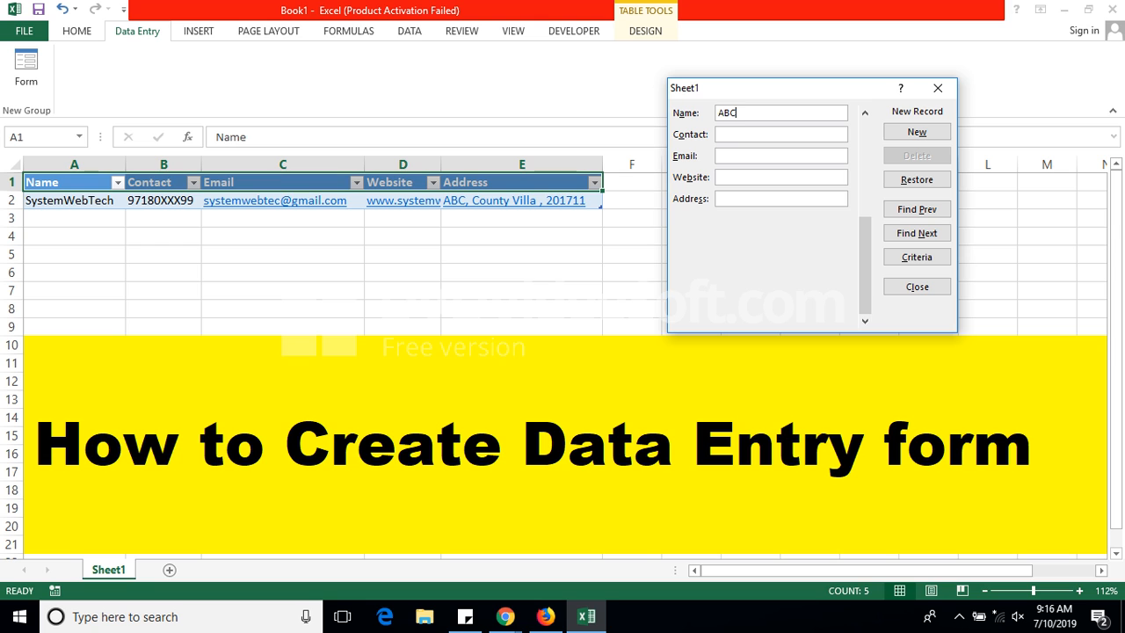
key("Tab")
type("98756XXXX")
Step: Add ABC's email, website and address, close the form, and widen column D
key("Tab")
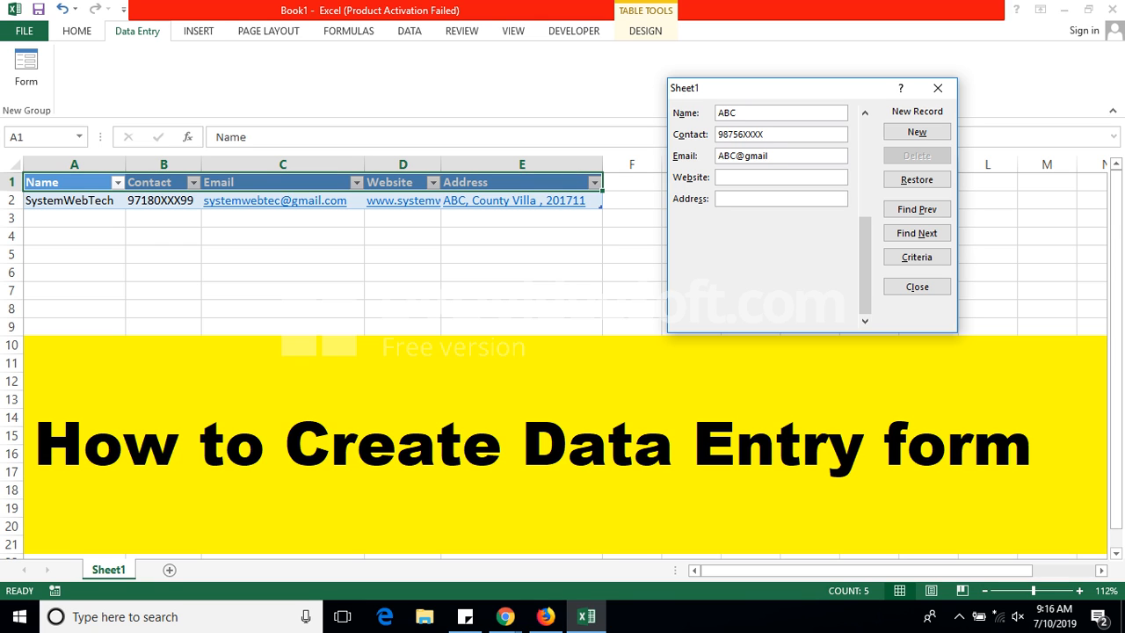
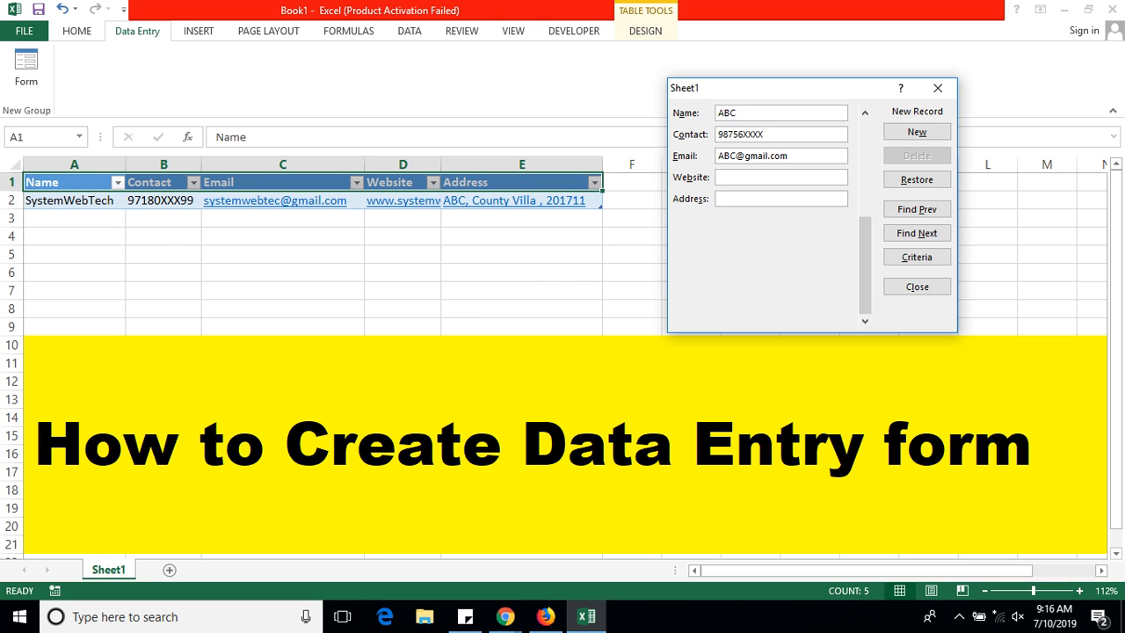
key("Tab")
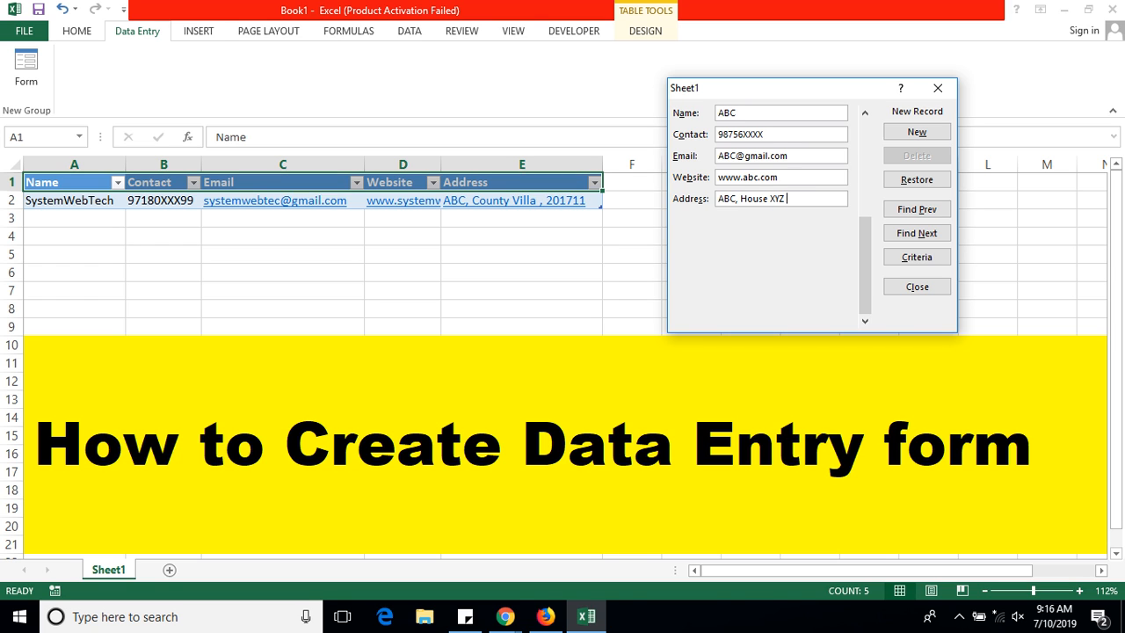
key("Return")
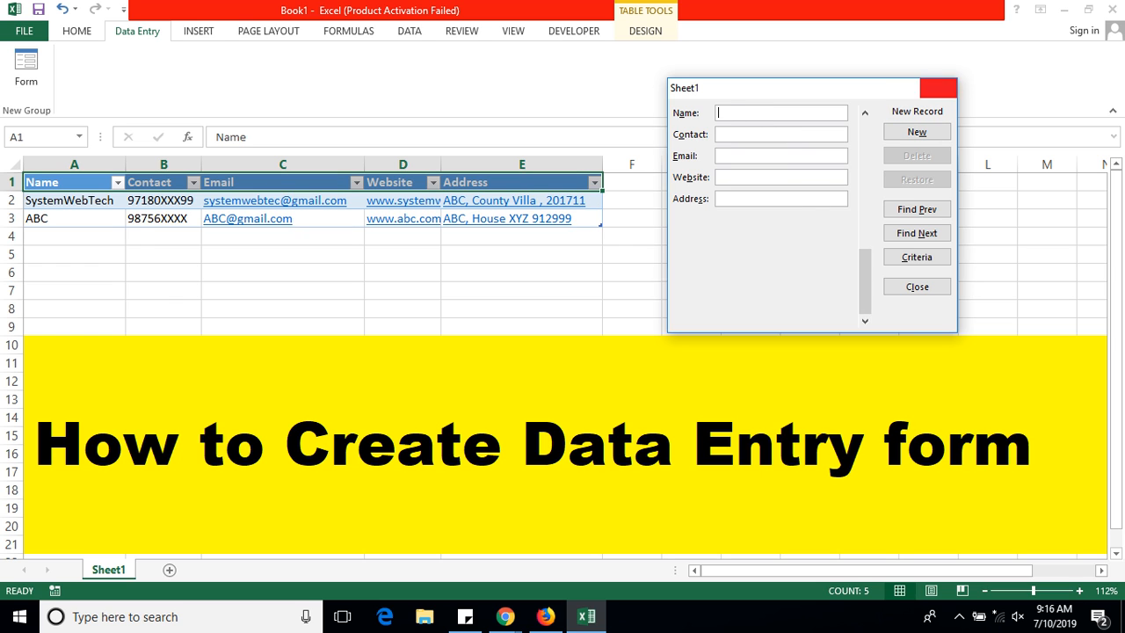
left_click(938, 88)
left_click_drag(441, 165, 560, 165)
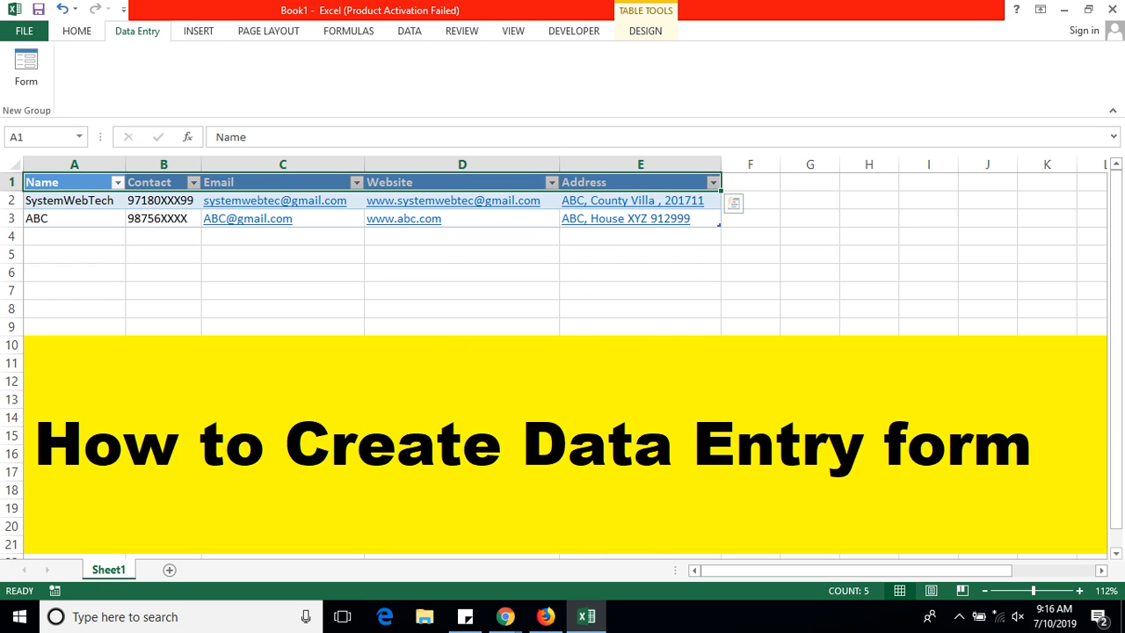